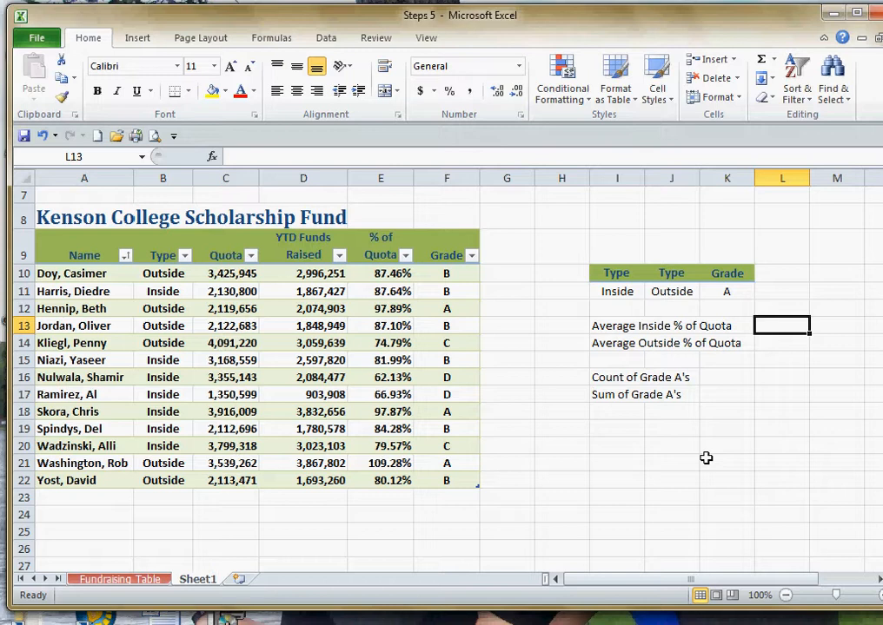
Step: In L13, enter a DAVERAGE formula over all of Table2 for the "Quota" field, using I10:I11 as the criteria
{"action": "type", "text": "=d"}
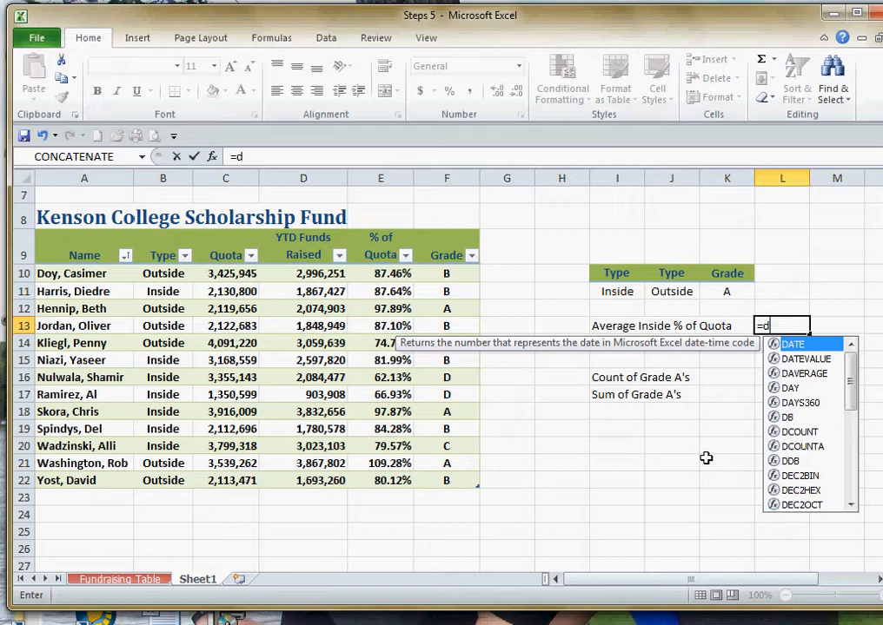
{"action": "type", "text": "av"}
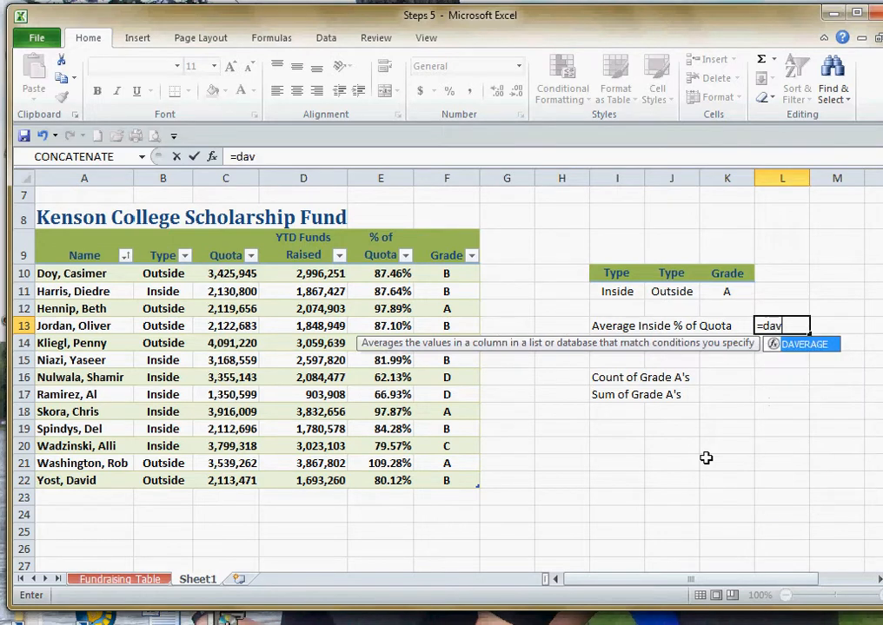
{"action": "type", "text": "erage("}
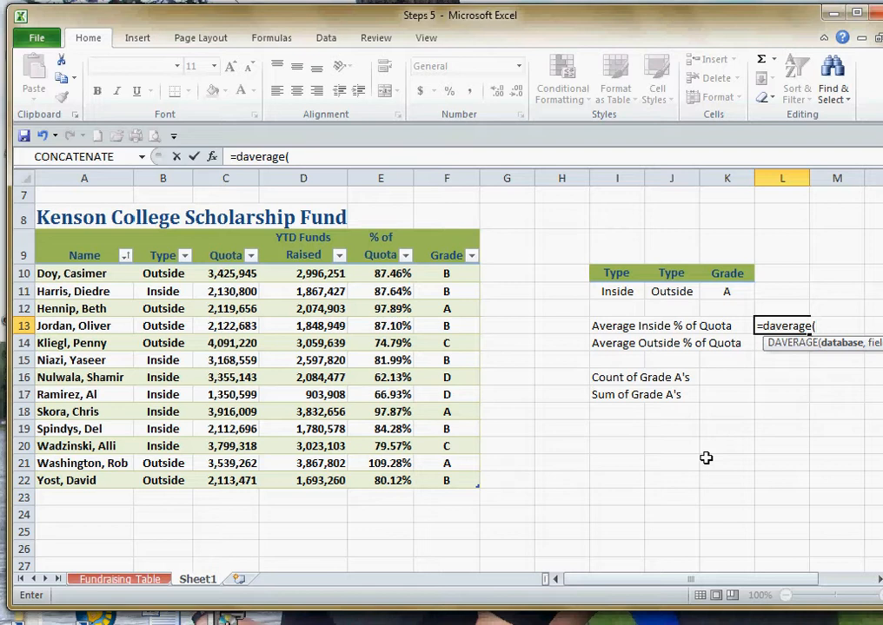
{"action": "left_click", "coordinate": [65, 248]}
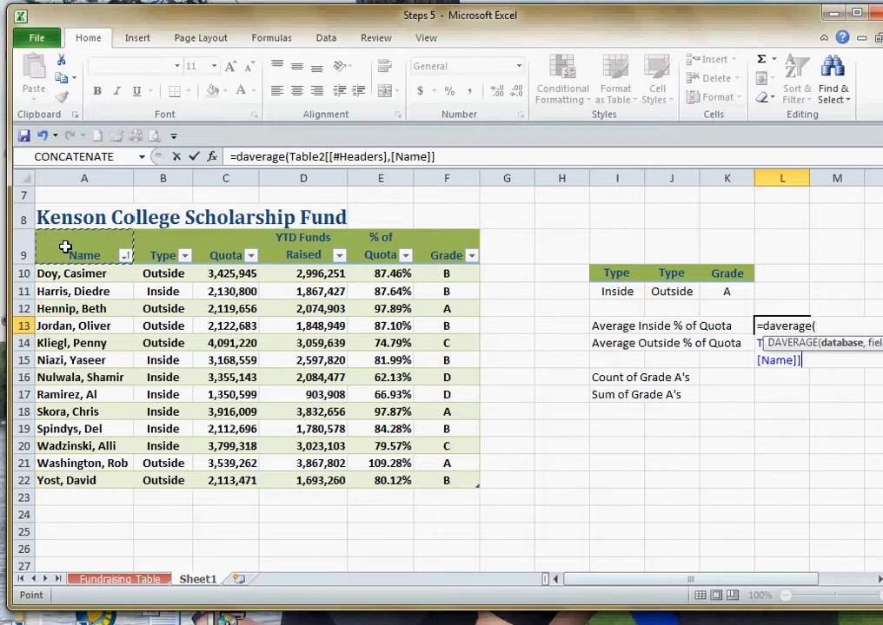
{"action": "left_click_drag", "start_coordinate": [65, 247], "coordinate": [462, 475]}
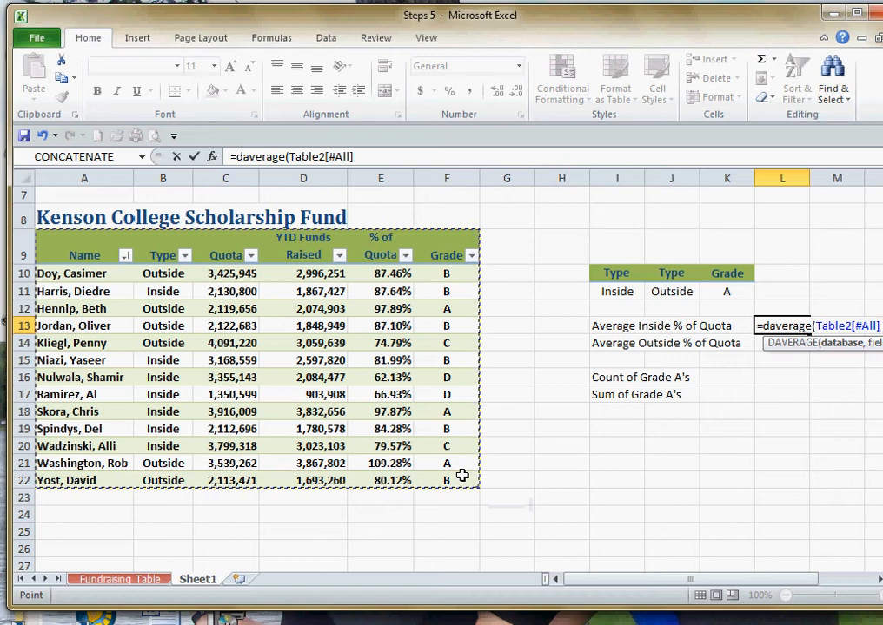
{"action": "type", "text": ","}
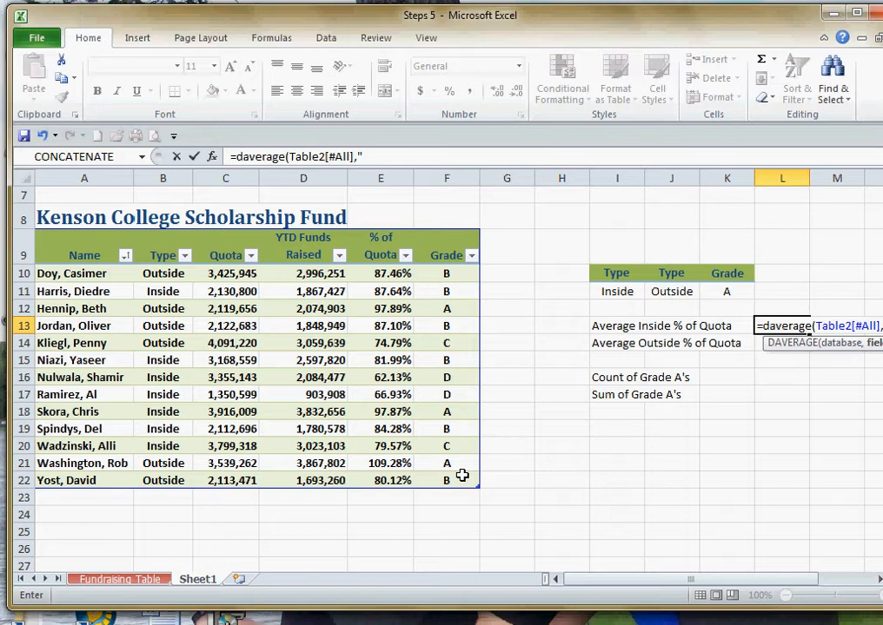
{"action": "type", "text": "Quota"}
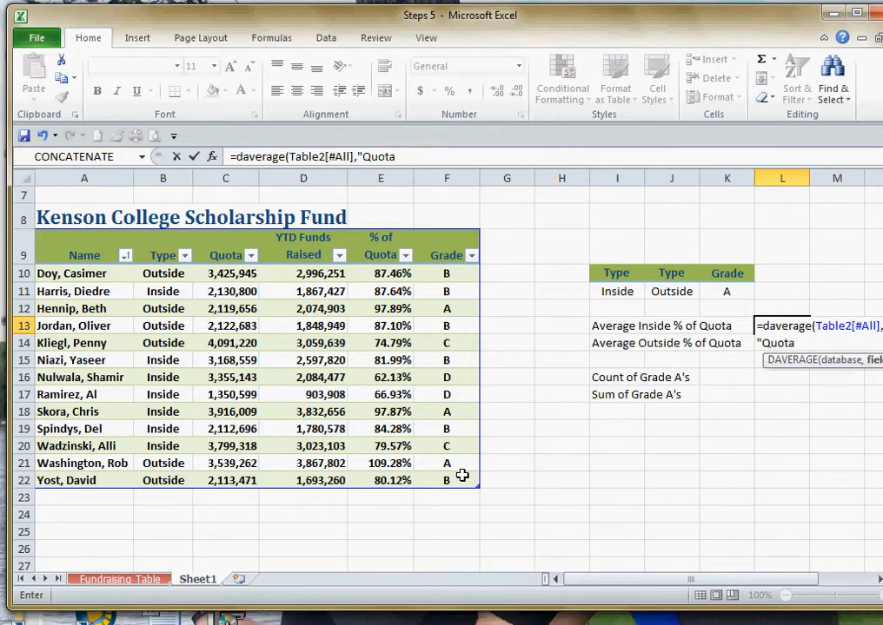
{"action": "type", "text": "\","}
{"action": "left_click_drag", "start_coordinate": [616, 274], "coordinate": [617, 291]}
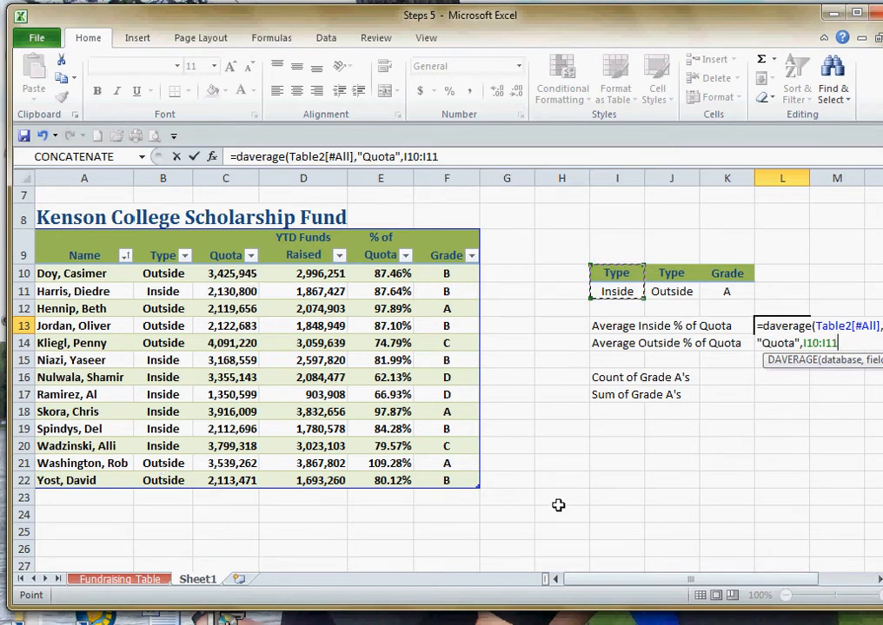
{"action": "type", "text": ")"}
{"action": "key", "text": "Return"}
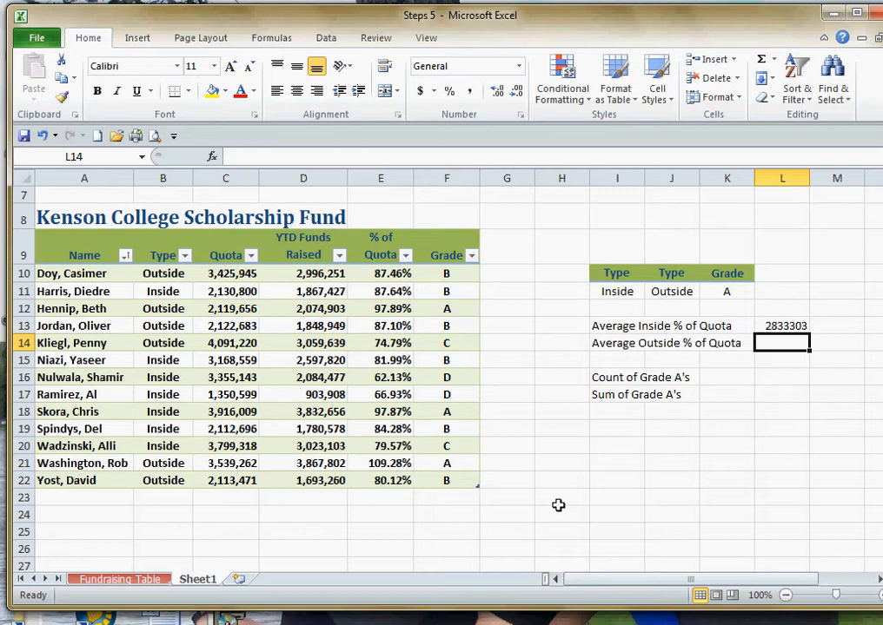
Step: In L14, enter a DAVERAGE formula over all of Table2 for the "Quota" field, using J10:J11 as the criteria
{"action": "type", "text": "="}
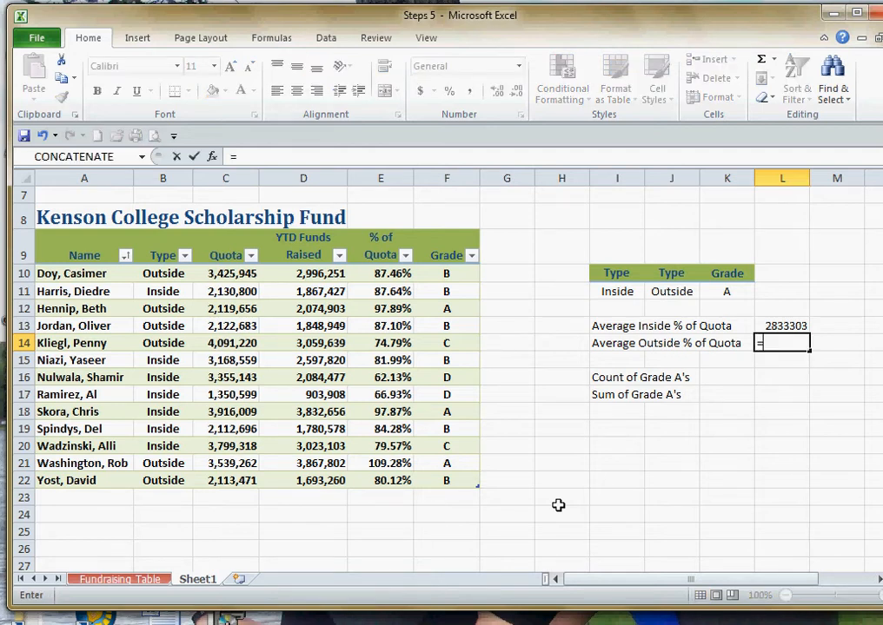
{"action": "type", "text": "daver"}
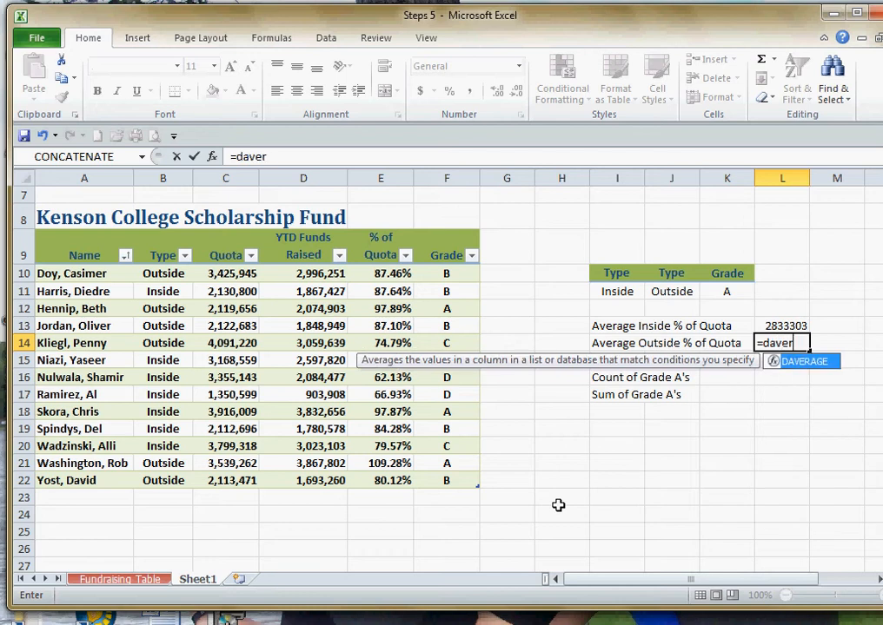
{"action": "type", "text": "age("}
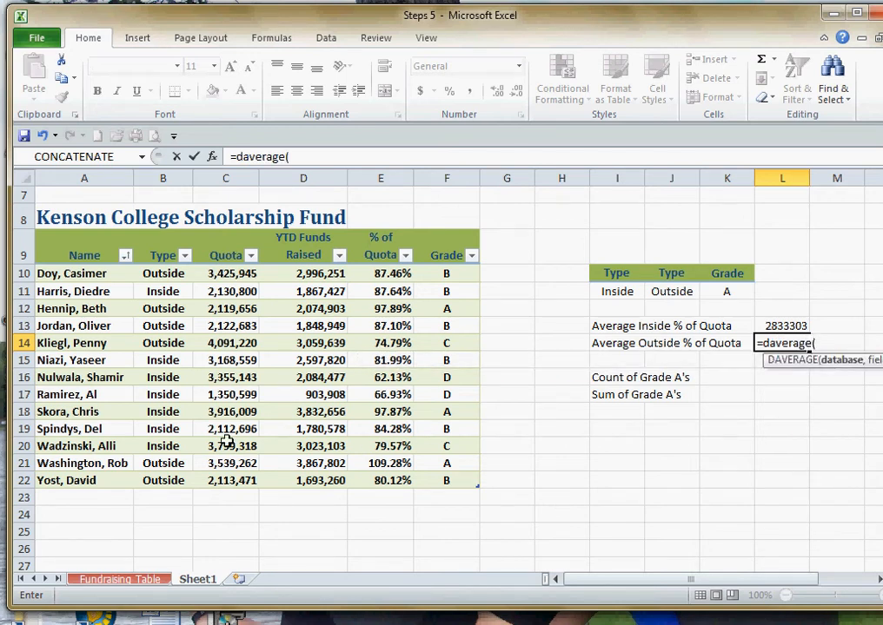
{"action": "left_click_drag", "start_coordinate": [65, 252], "coordinate": [450, 479]}
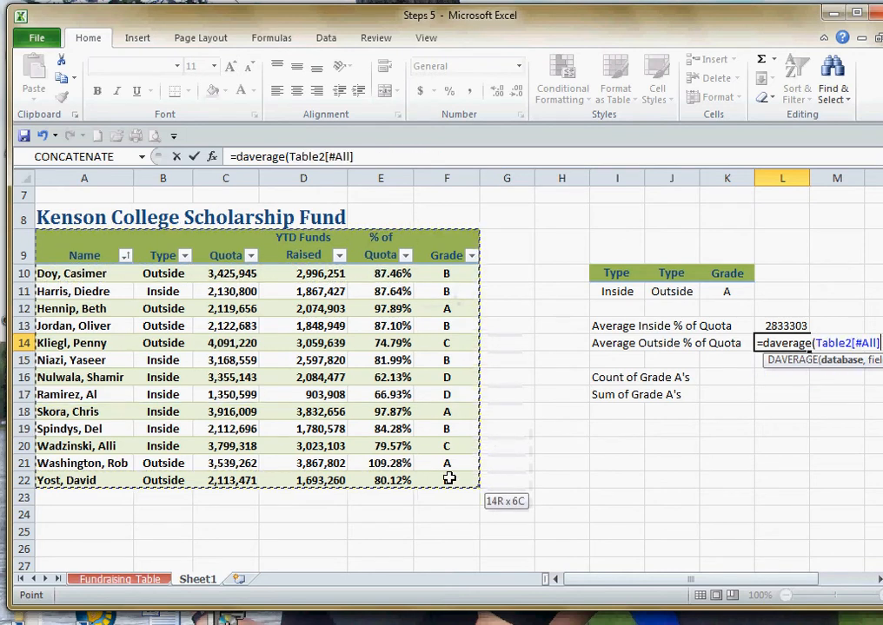
{"action": "type", "text": ","}
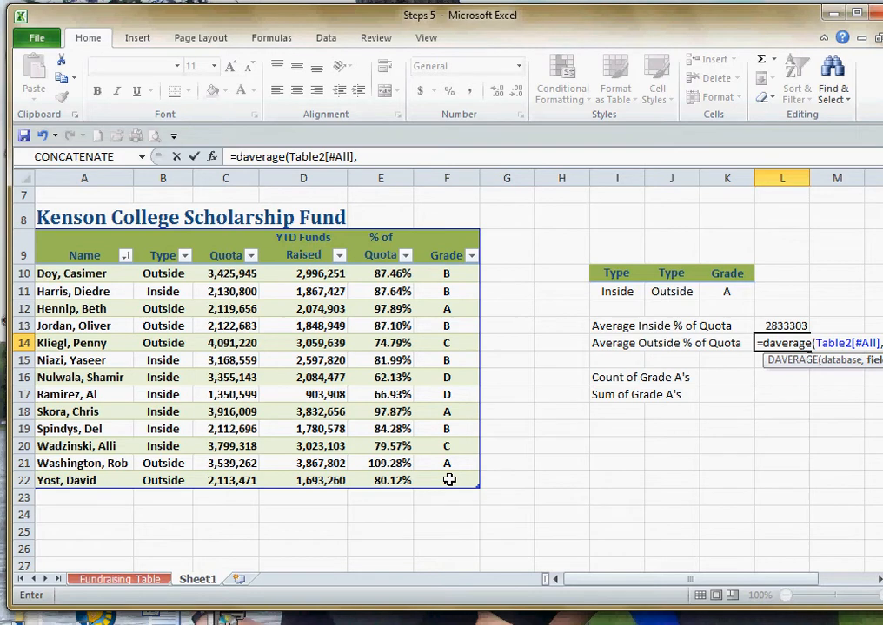
{"action": "type", "text": "\"Q"}
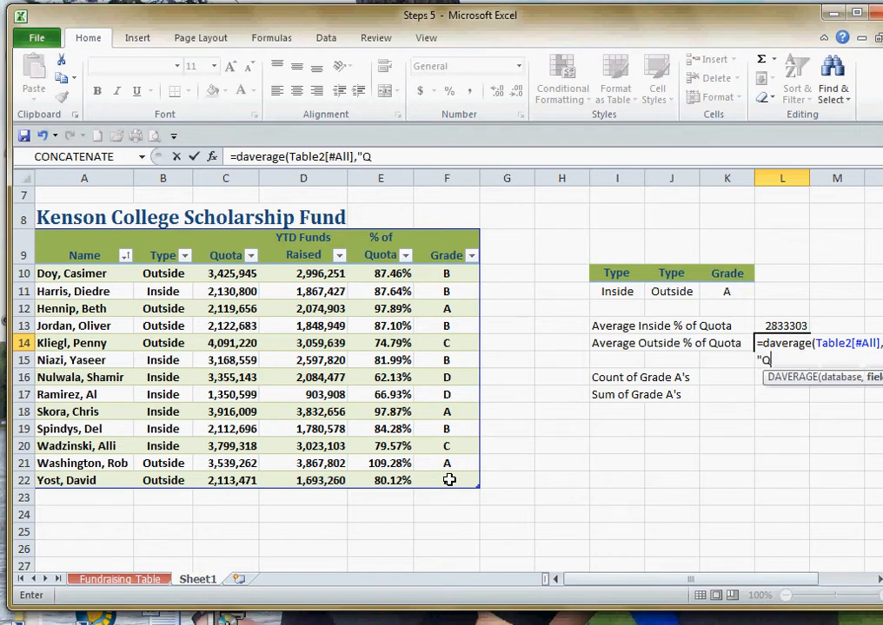
{"action": "type", "text": "uota\","}
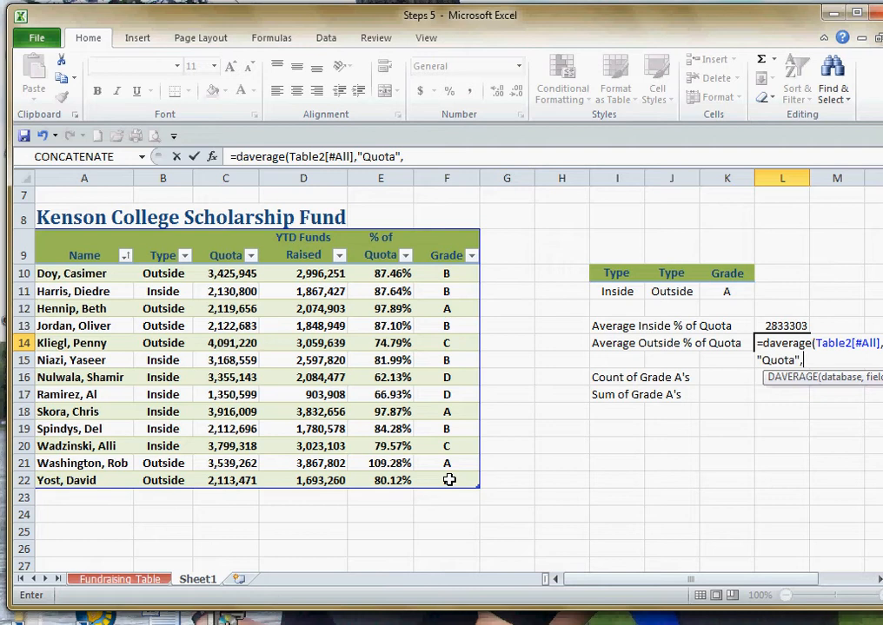
{"action": "left_click_drag", "start_coordinate": [682, 273], "coordinate": [675, 295]}
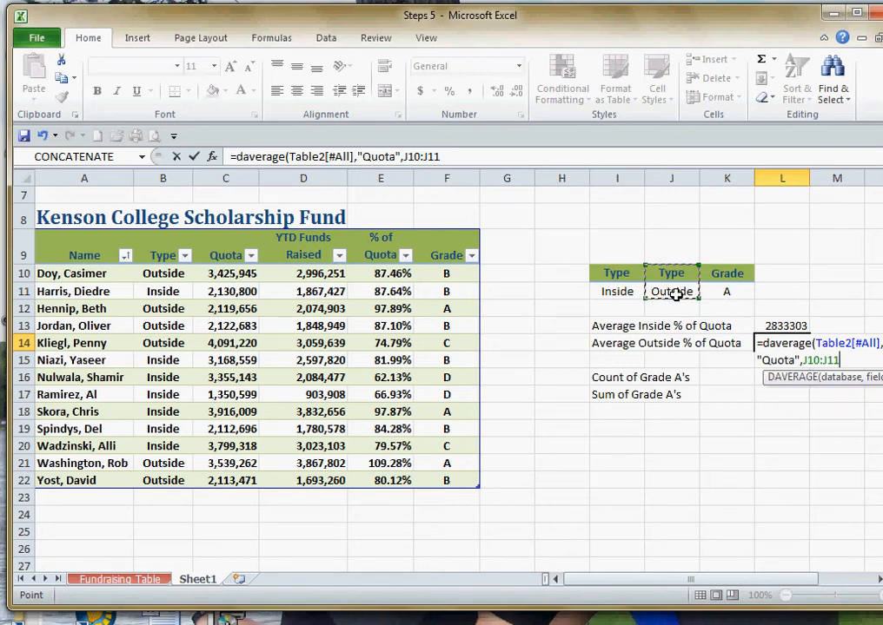
{"action": "type", "text": ")"}
{"action": "key", "text": "Return"}
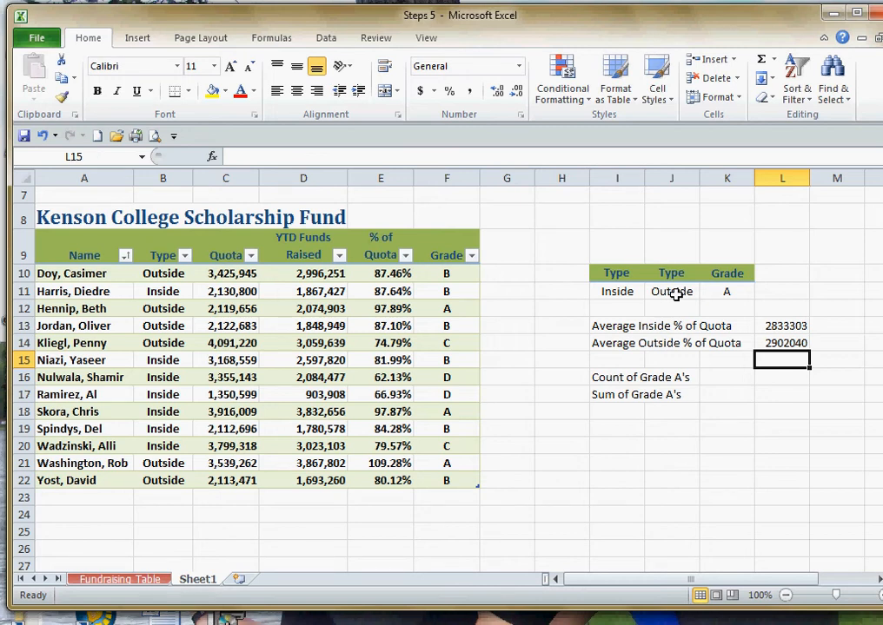
Step: In K16, enter a COUNTIF formula that counts the "A" entries in Table2's Grade column
{"action": "key", "text": "Down"}
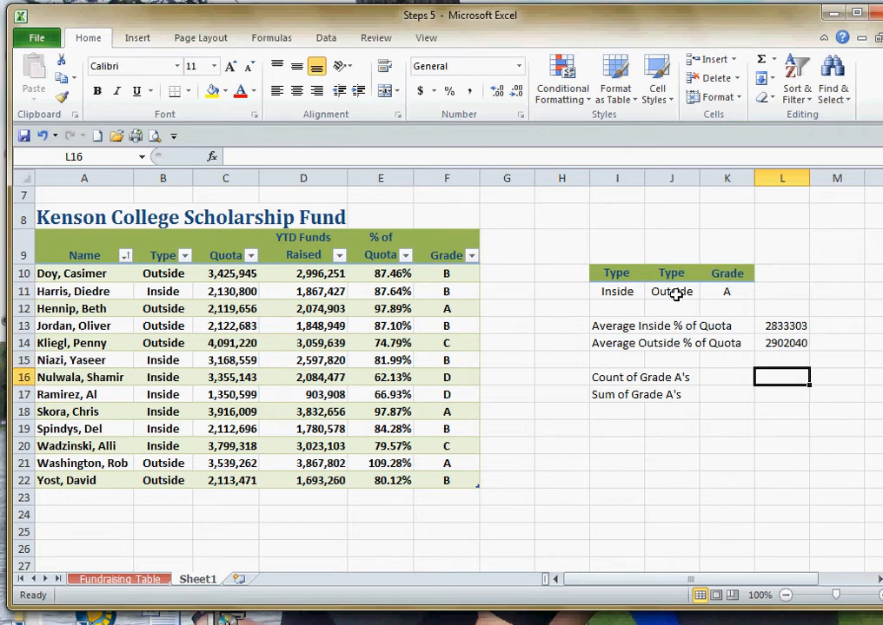
{"action": "key", "text": "Left"}
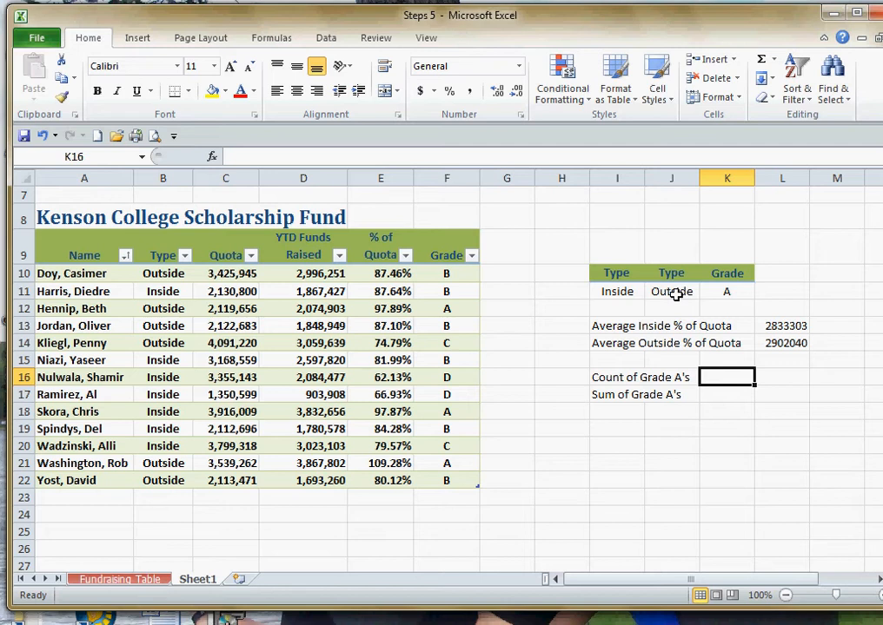
{"action": "type", "text": "="}
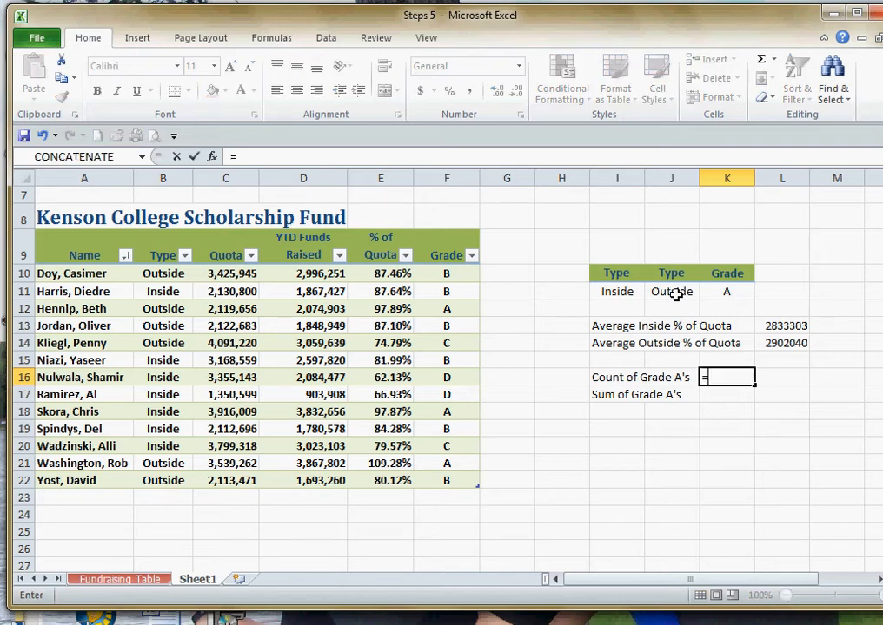
{"action": "type", "text": "co"}
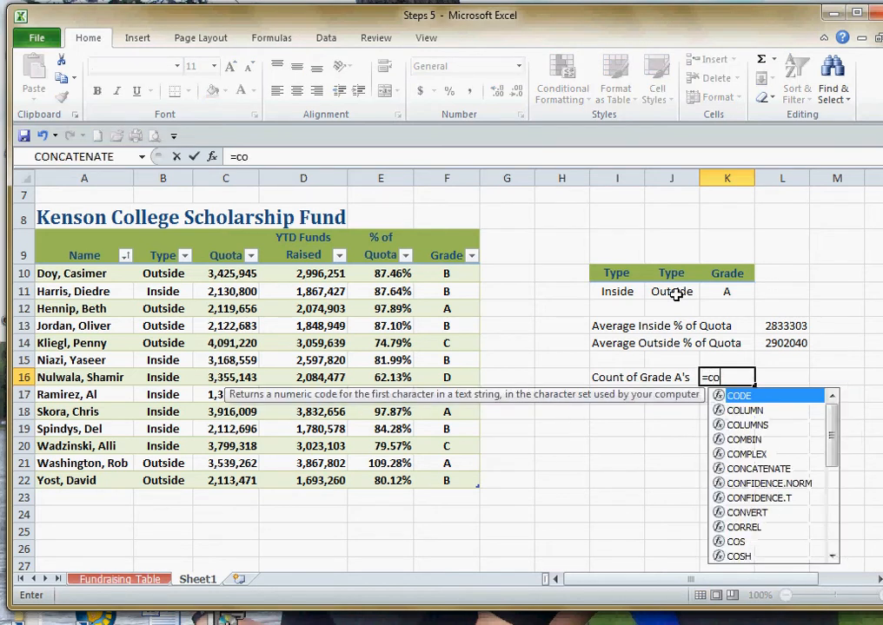
{"action": "type", "text": "untif"}
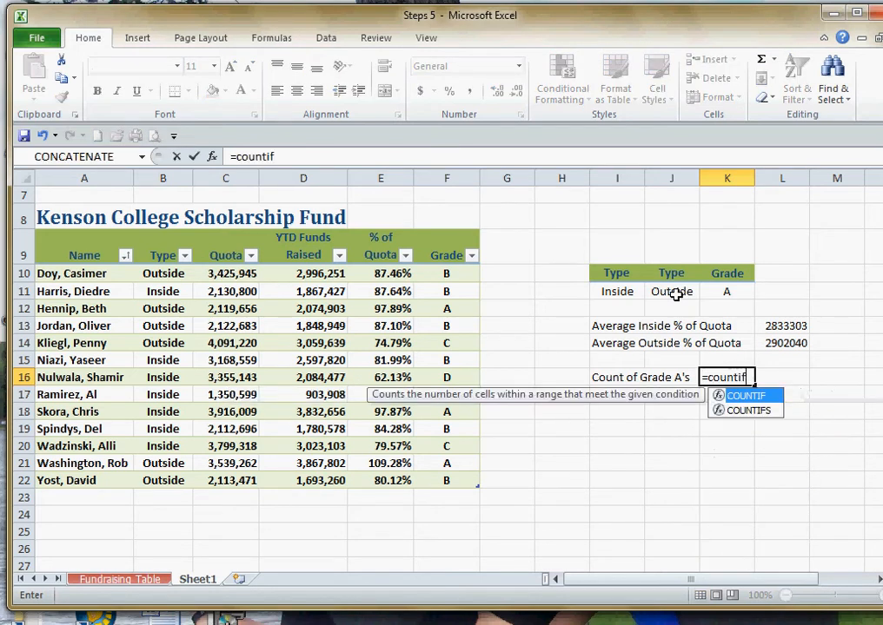
{"action": "type", "text": "("}
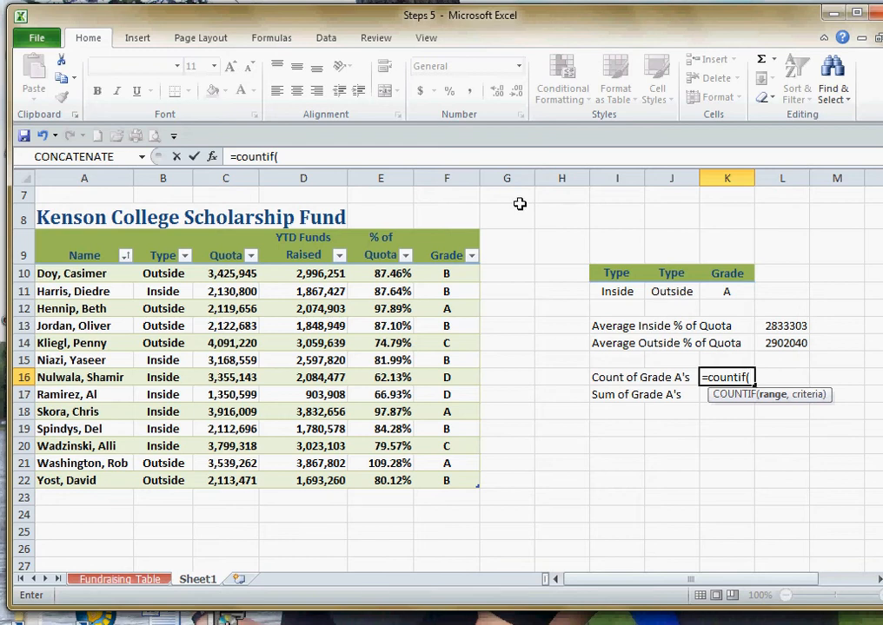
{"action": "left_click_drag", "start_coordinate": [446, 272], "coordinate": [454, 480]}
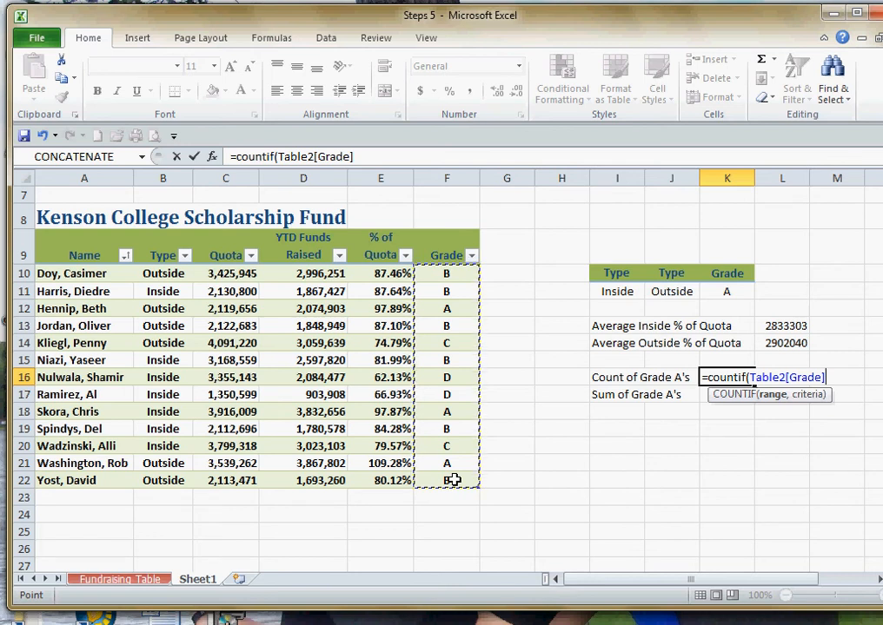
{"action": "type", "text": ","}
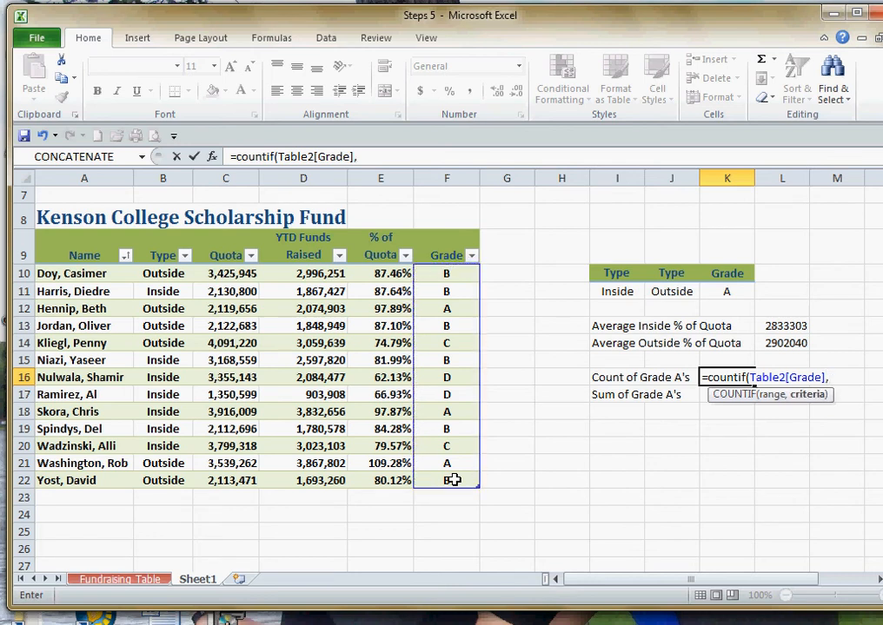
{"action": "type", "text": "\"A\")"}
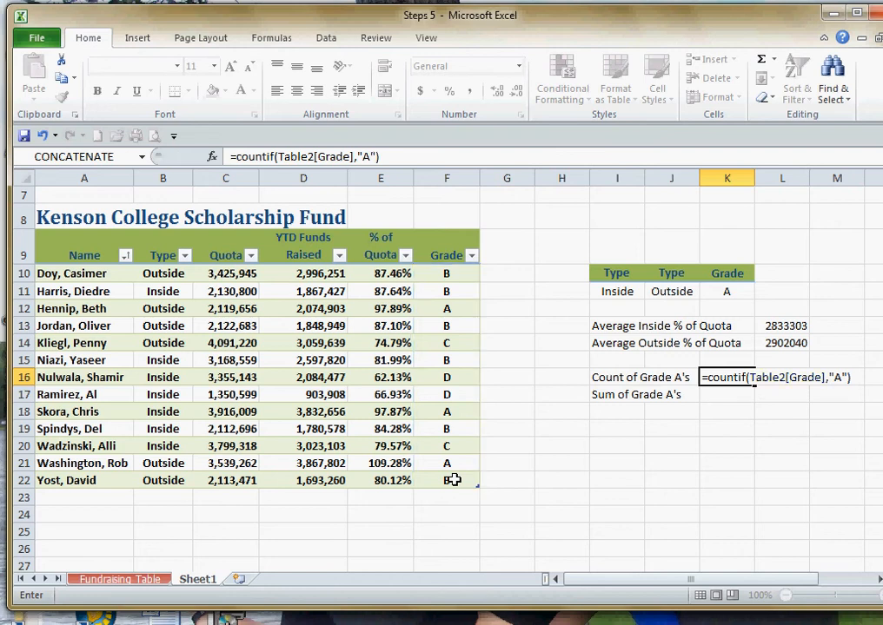
{"action": "key", "text": "Return"}
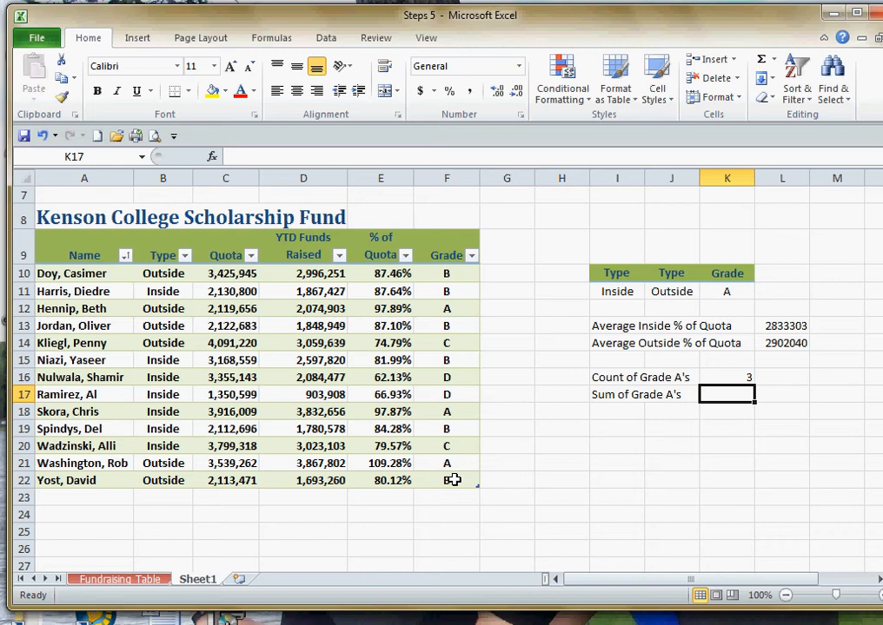
Step: In K17, enter a SUMIF formula that adds Table2's YTD Funds Raised values where the Grade column is "A"
{"action": "type", "text": "="}
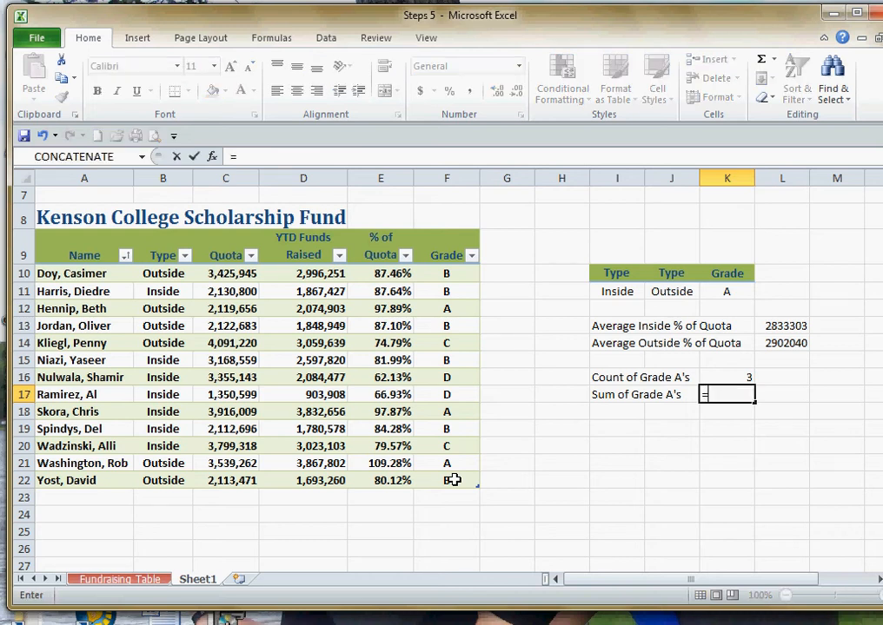
{"action": "type", "text": "sum"}
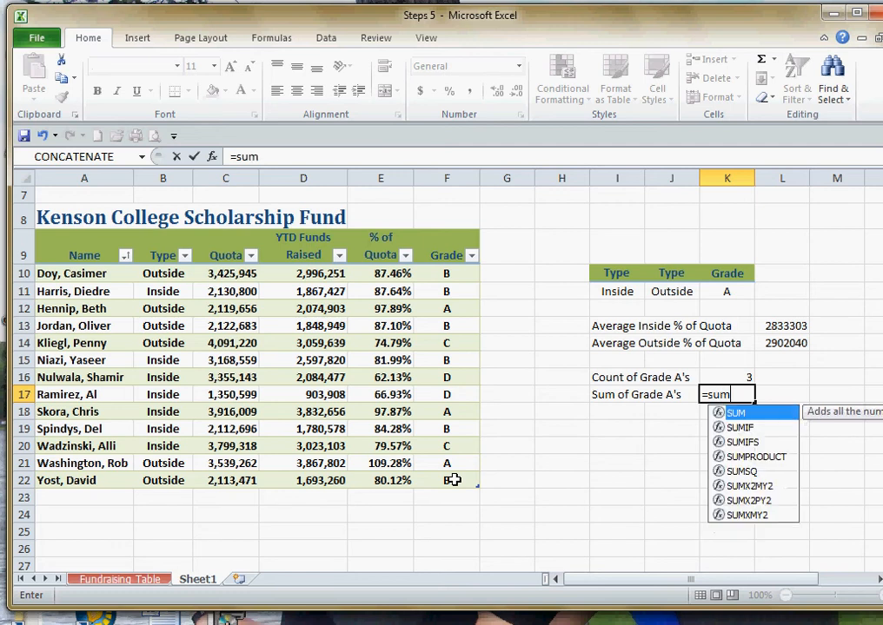
{"action": "type", "text": "if"}
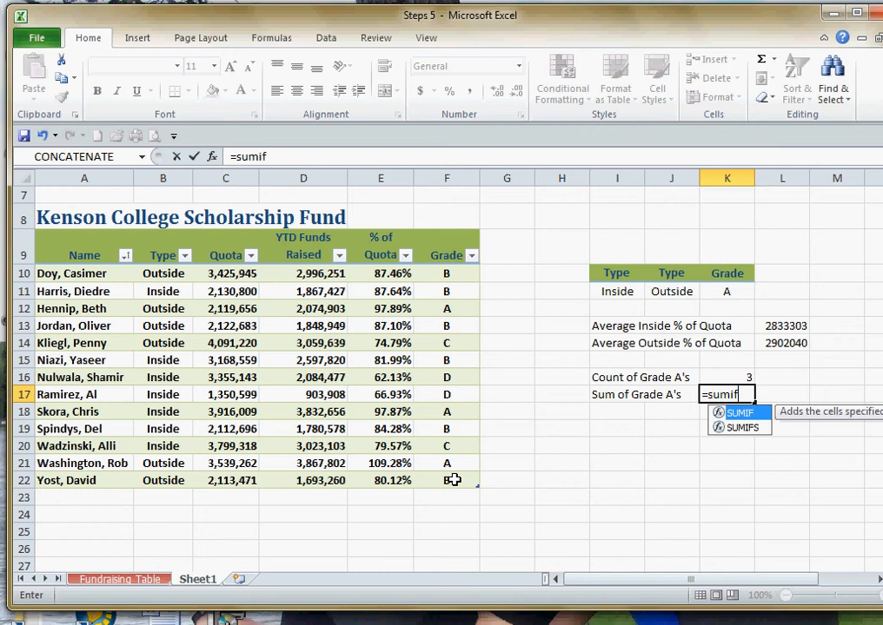
{"action": "type", "text": "("}
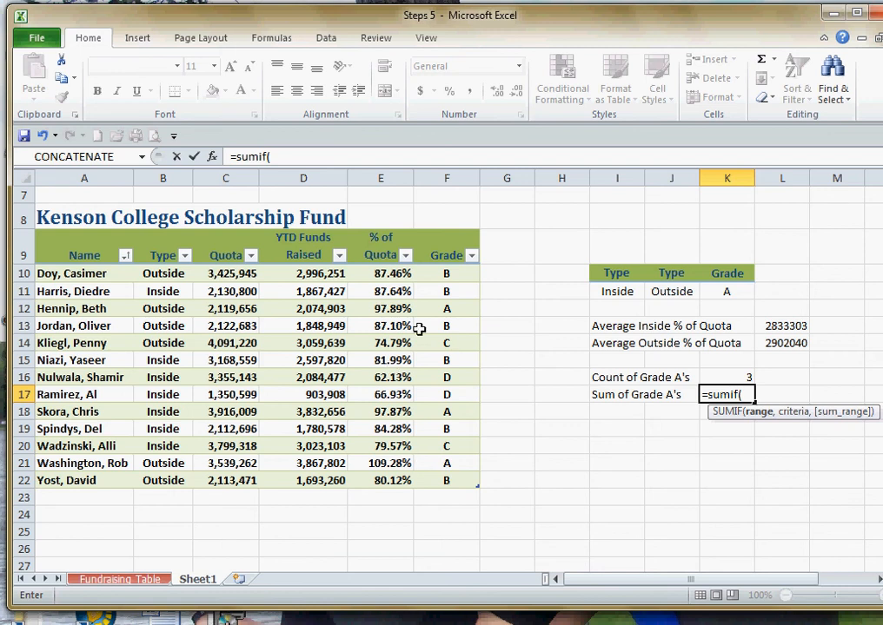
{"action": "left_click_drag", "start_coordinate": [447, 273], "coordinate": [453, 482]}
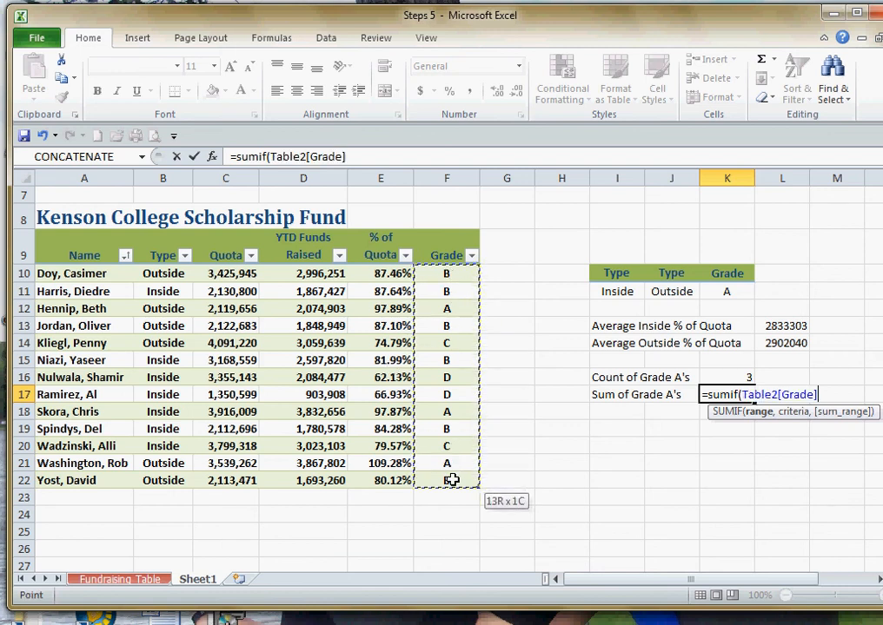
{"action": "type", "text": ","}
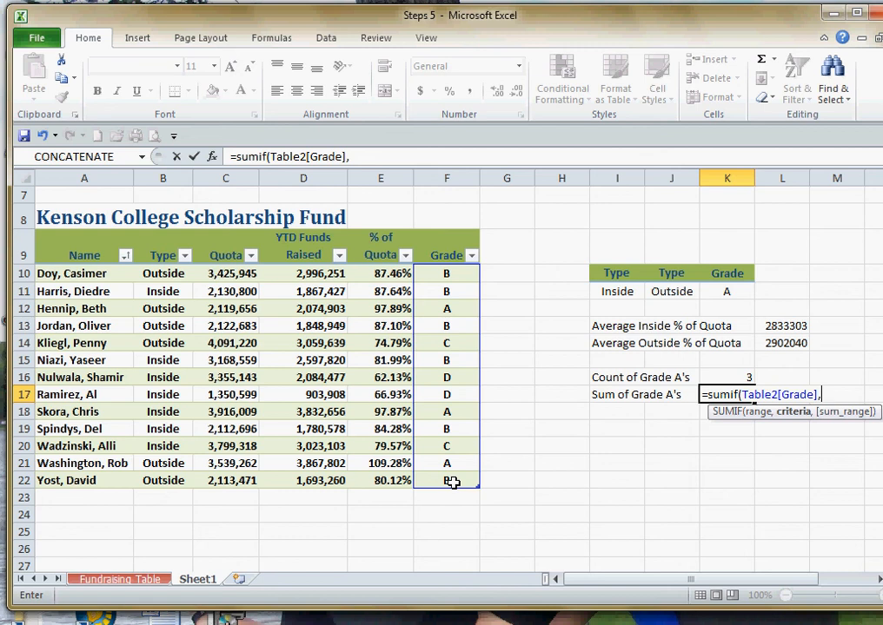
{"action": "type", "text": "\"A\","}
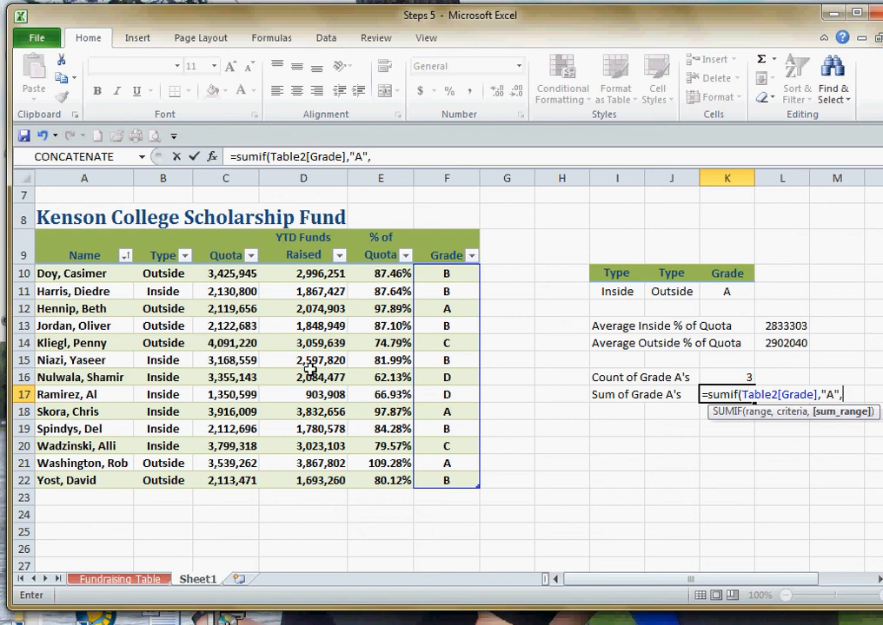
{"action": "left_click_drag", "start_coordinate": [306, 274], "coordinate": [317, 472]}
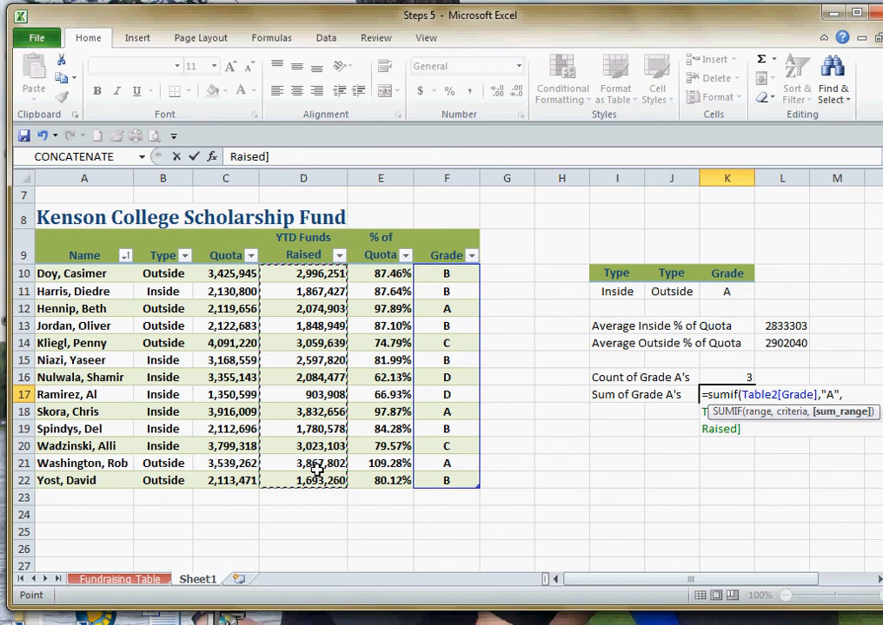
{"action": "type", "text": ")"}
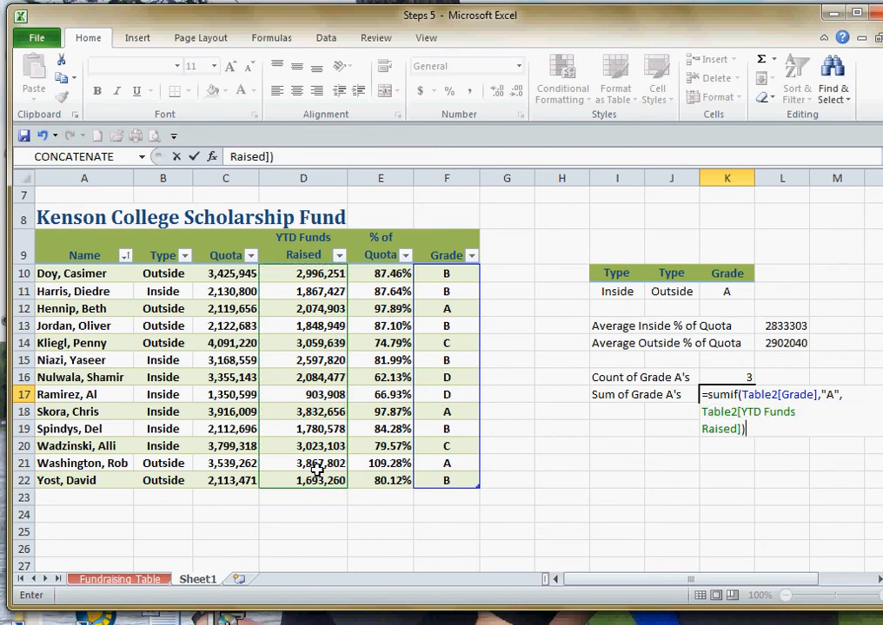
{"action": "key", "text": "Return"}
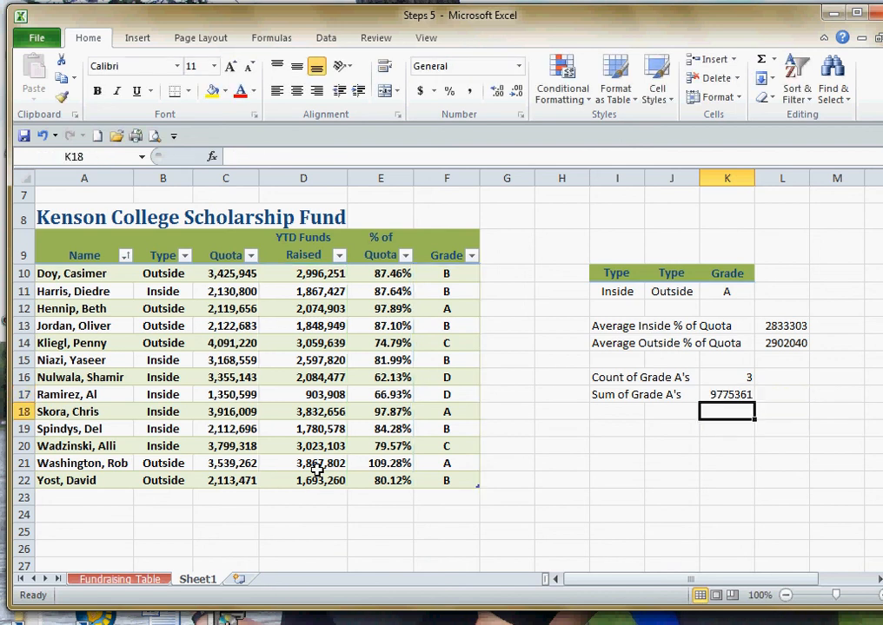